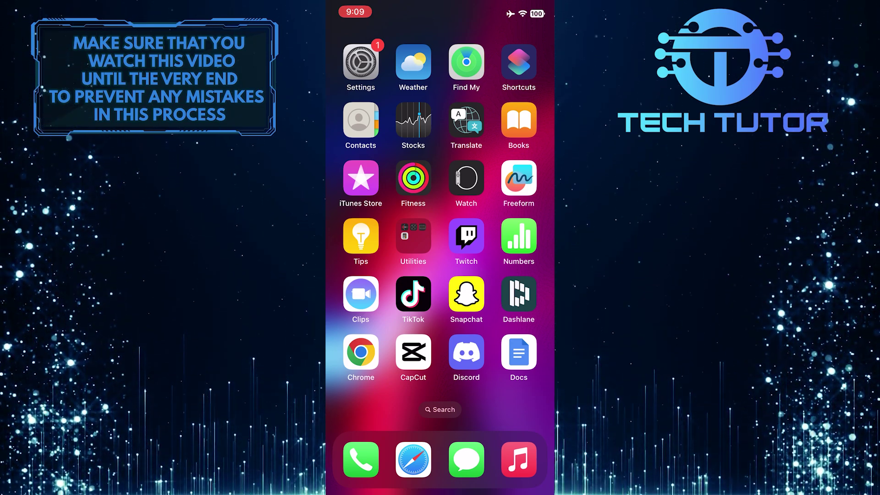
# - Launch the Settings app and bring Safari into view in the app list
pyautogui.click(361, 62)
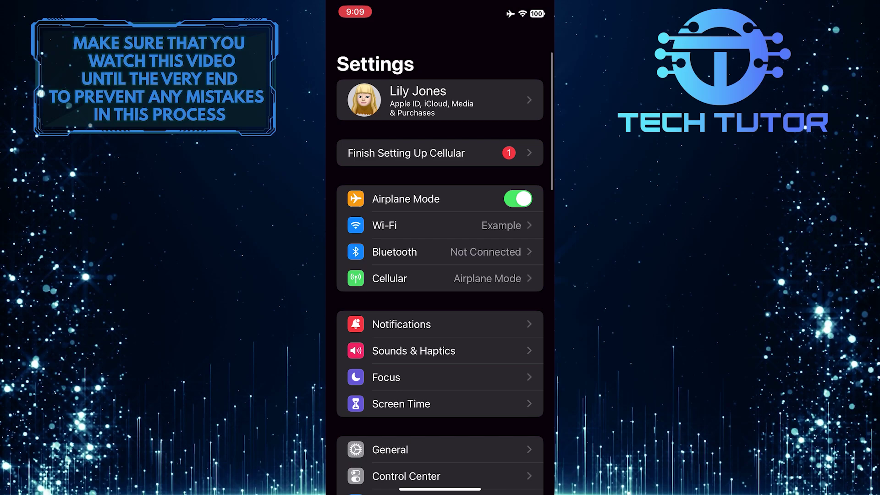
pyautogui.scroll(-10, 441, 275)
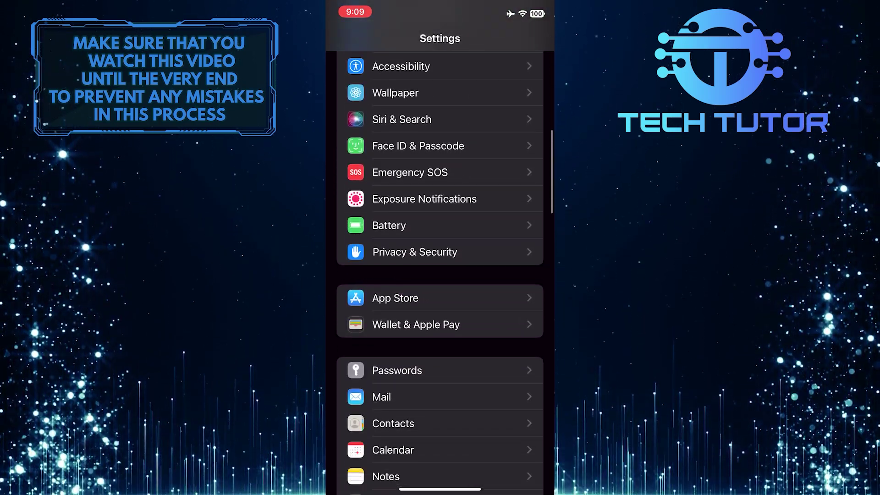
pyautogui.scroll(-10, 441, 276)
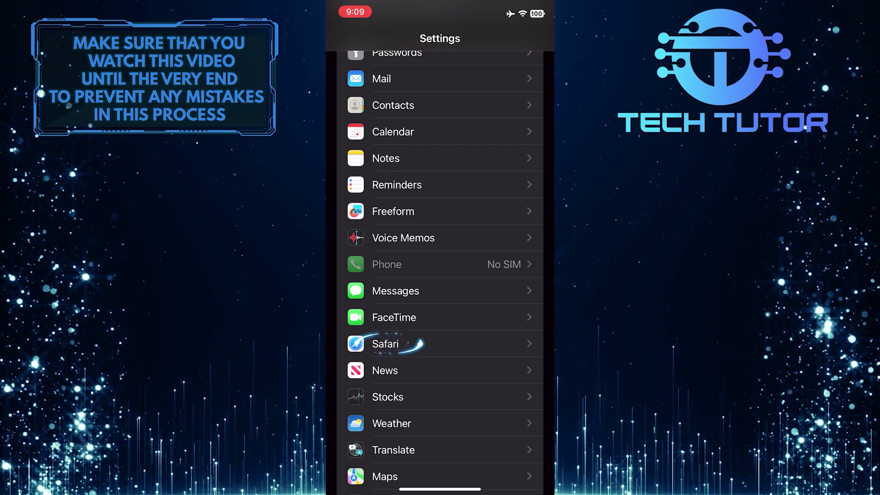
# - Go into Safari's settings and continue to its Advanced page
pyautogui.click(440, 344)
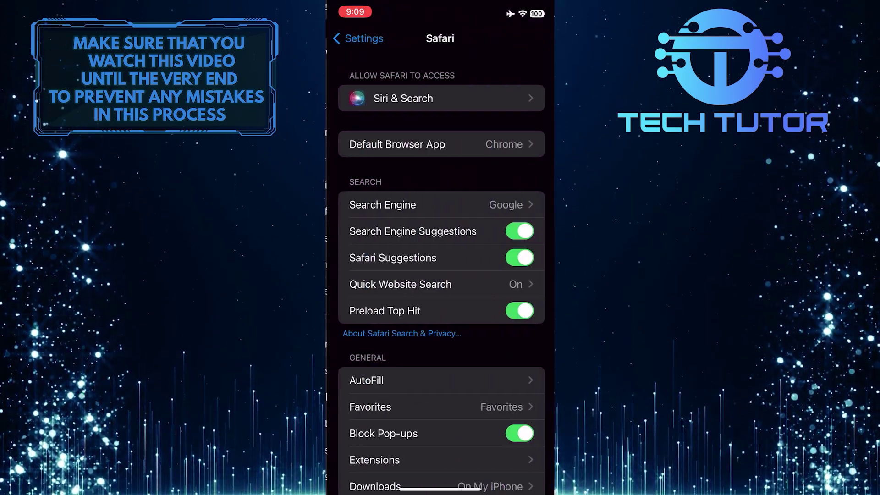
pyautogui.scroll(-5, 440, 276)
pyautogui.scroll(-5, 440, 275)
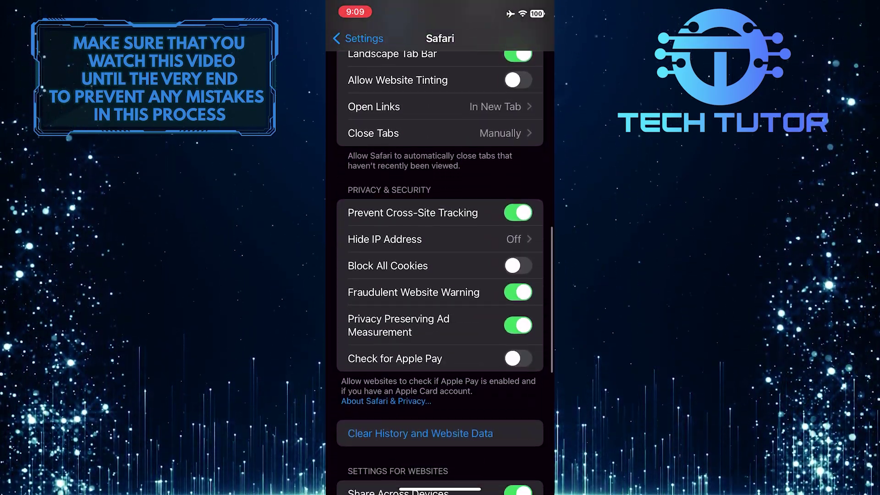
pyautogui.scroll(-5, 440, 275)
pyautogui.scroll(-4, 441, 275)
pyautogui.scroll(-1, 440, 275)
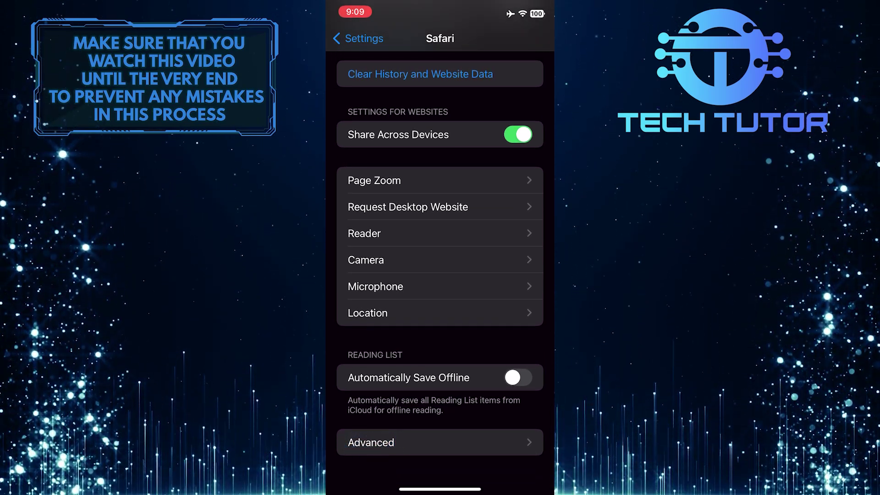
pyautogui.click(440, 443)
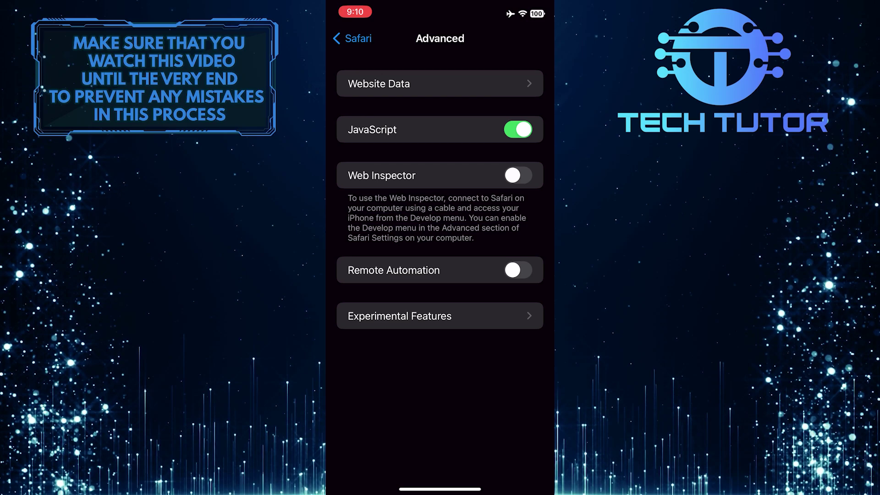
# - Open Website Data from Safari's Advanced page to see the 31.1 MB of stored data
pyautogui.click(440, 83)
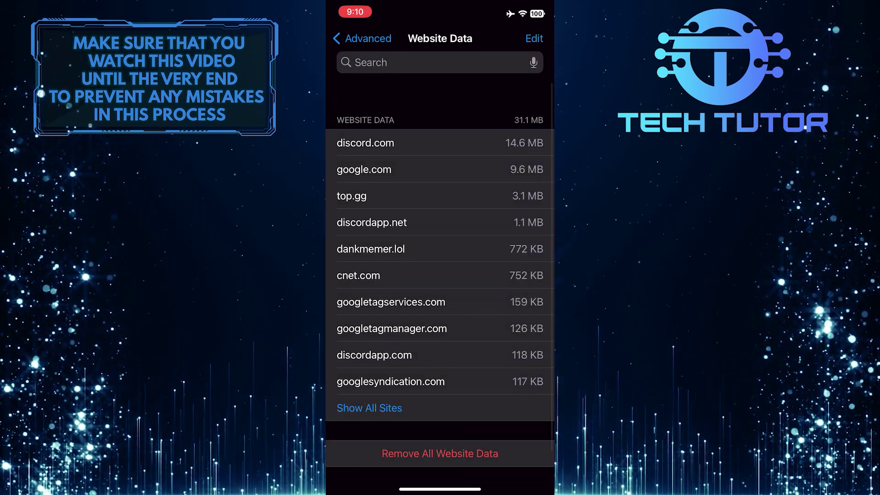